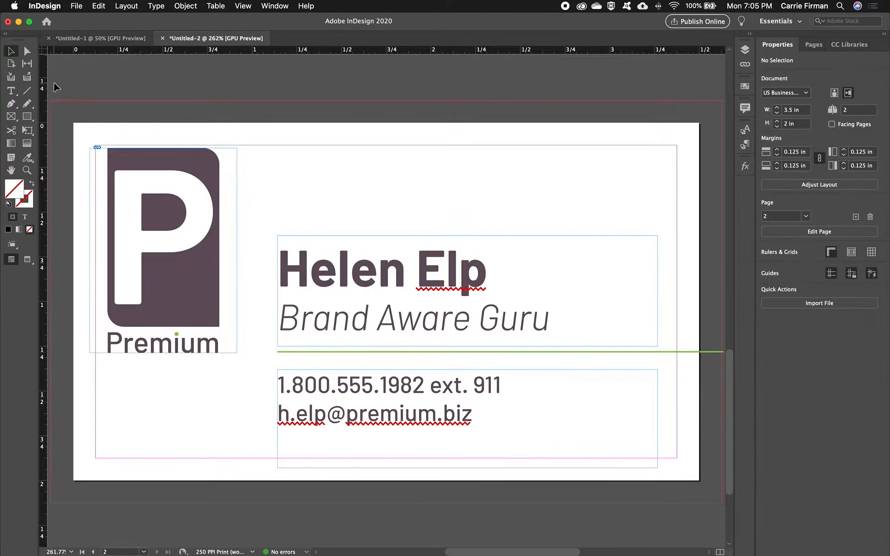
Save the business card document to the Desktop as bc-spotgloss.indd
key(super+s)
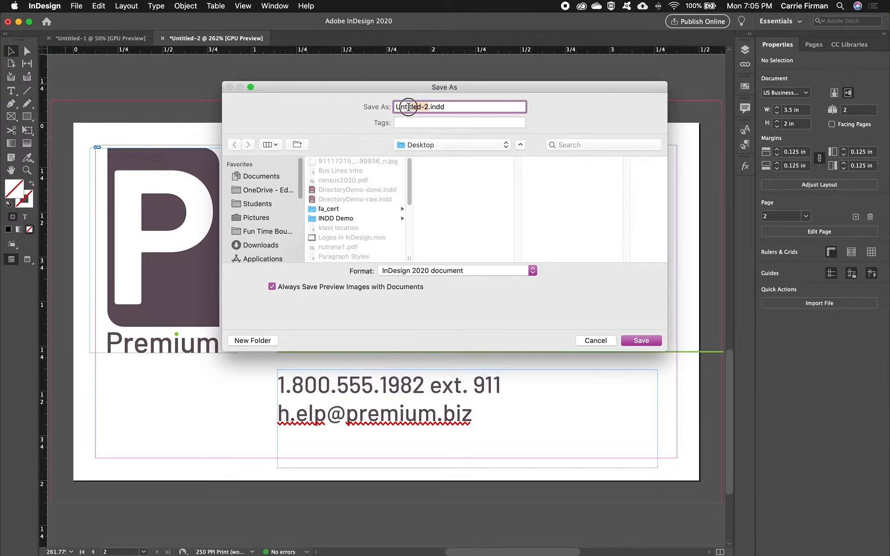
text(bc-spotgloss)
click(641, 340)
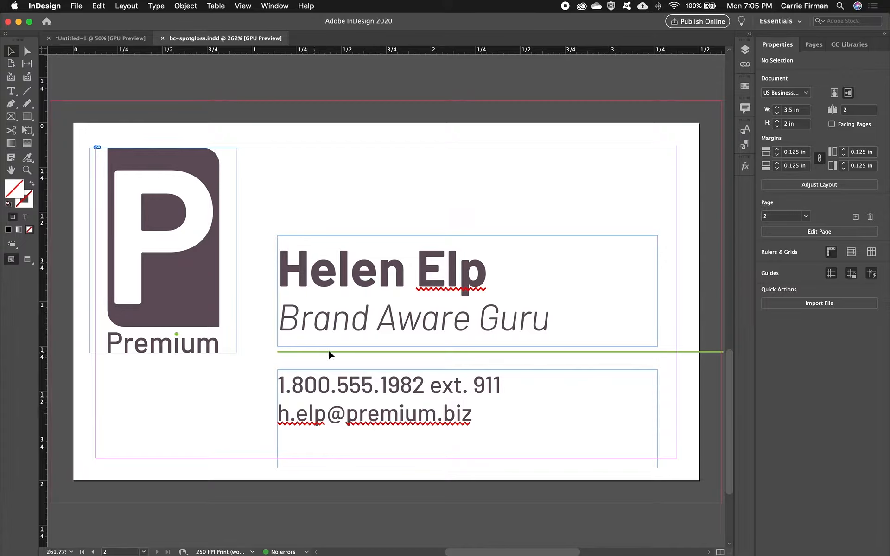
Set the stroke of the green horizontal line to the [Black] swatch
click(487, 352)
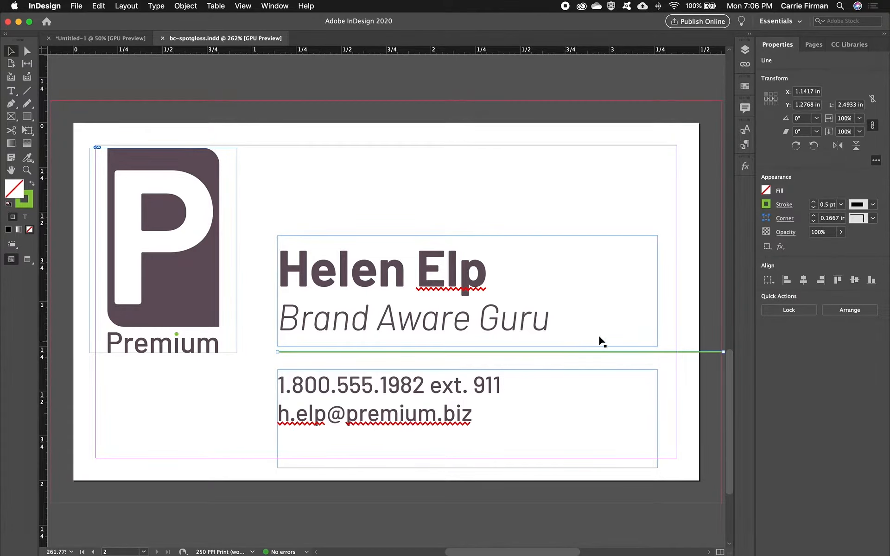
click(767, 205)
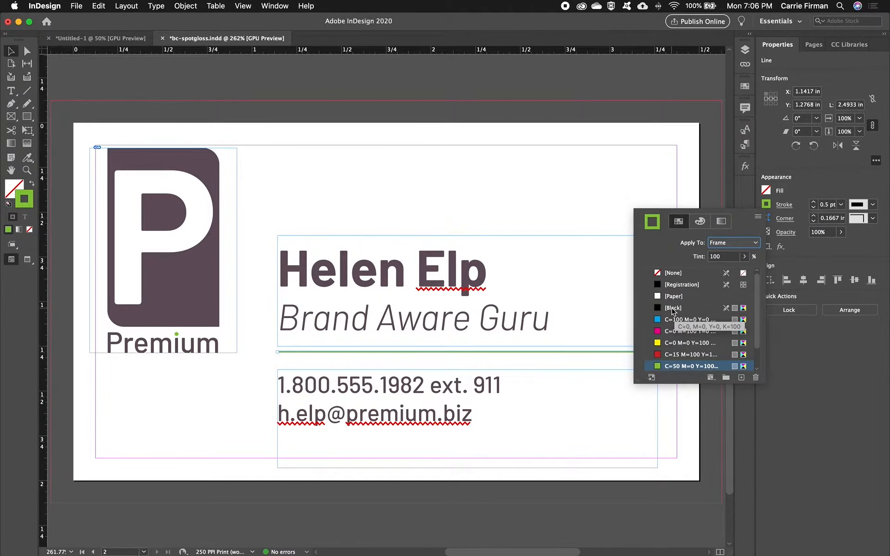
click(672, 308)
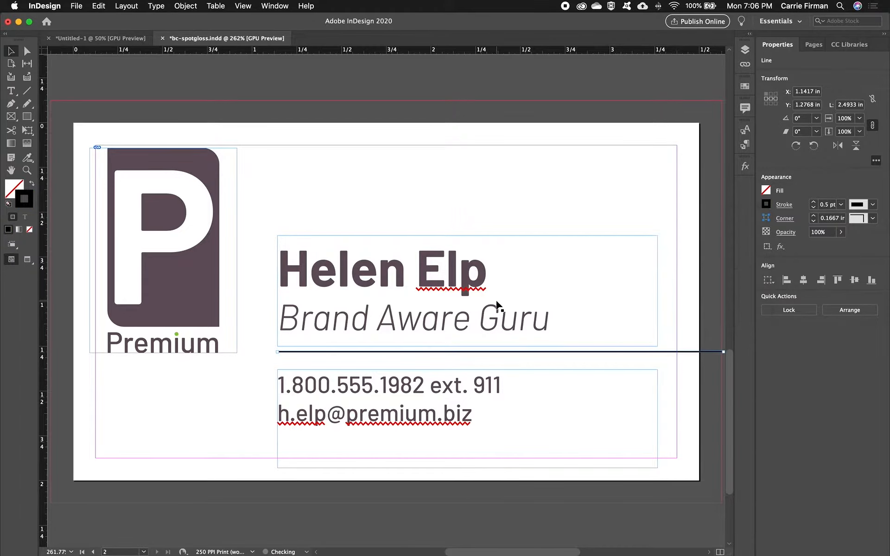
Delete the name and job title text frame and the phone and e-mail text frame
click(425, 297)
key(Delete)
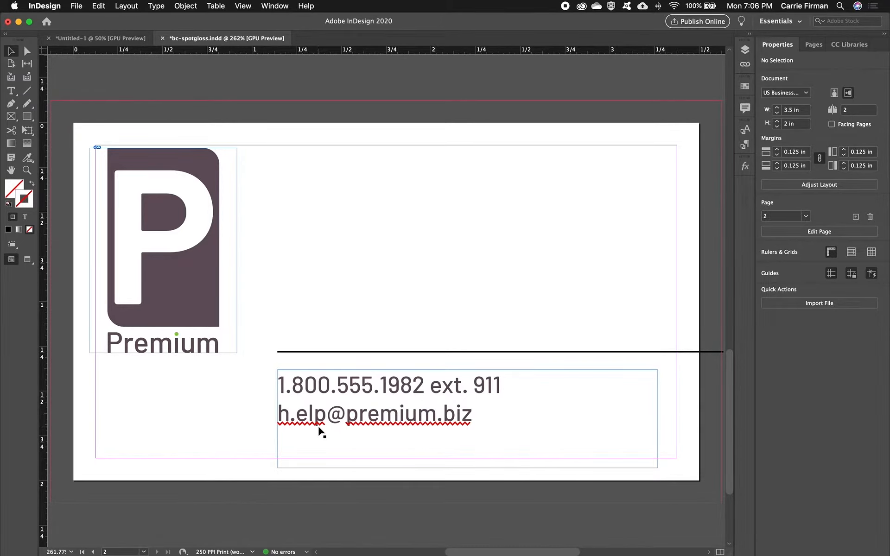
click(362, 427)
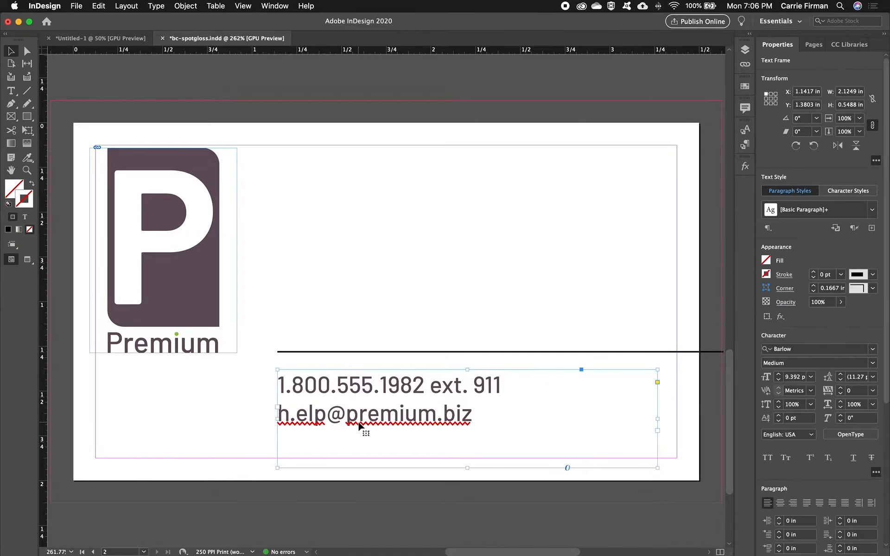
key(BackSpace)
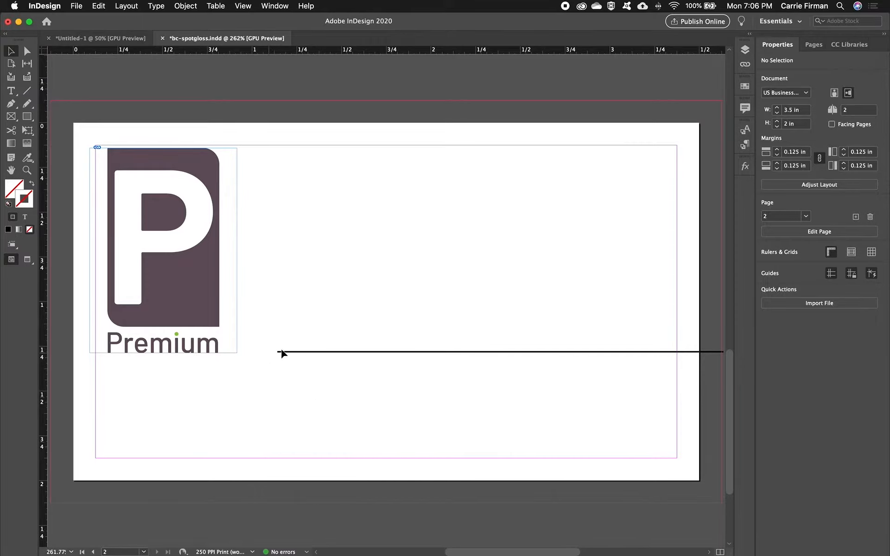
With the placed logo selected, switch to Adobe Illustrator and save the logo file to the Desktop as premiumlogo-spotgloss.ai
click(213, 317)
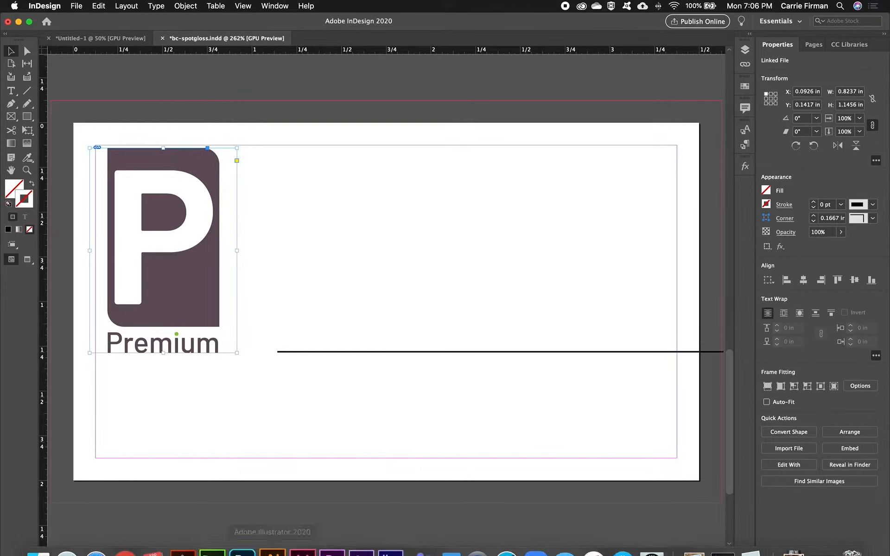
click(275, 547)
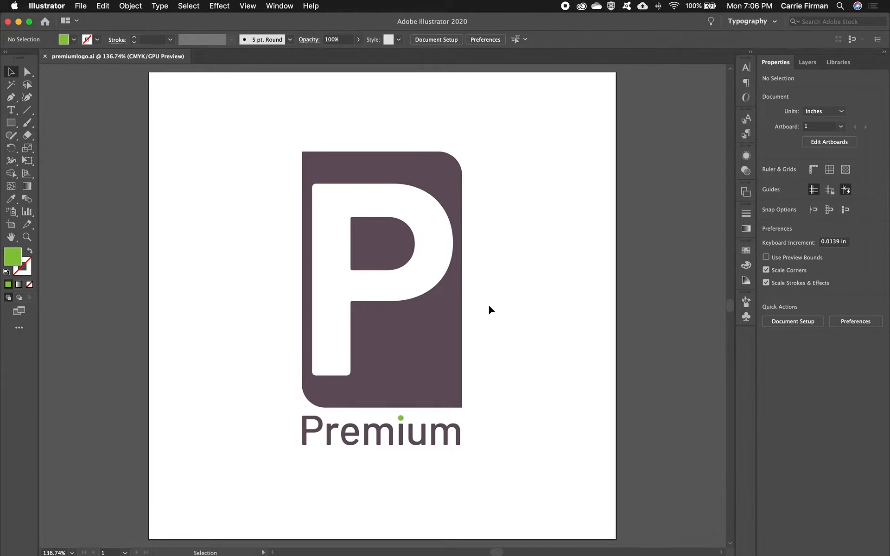
key(super)
key(super+shift+s)
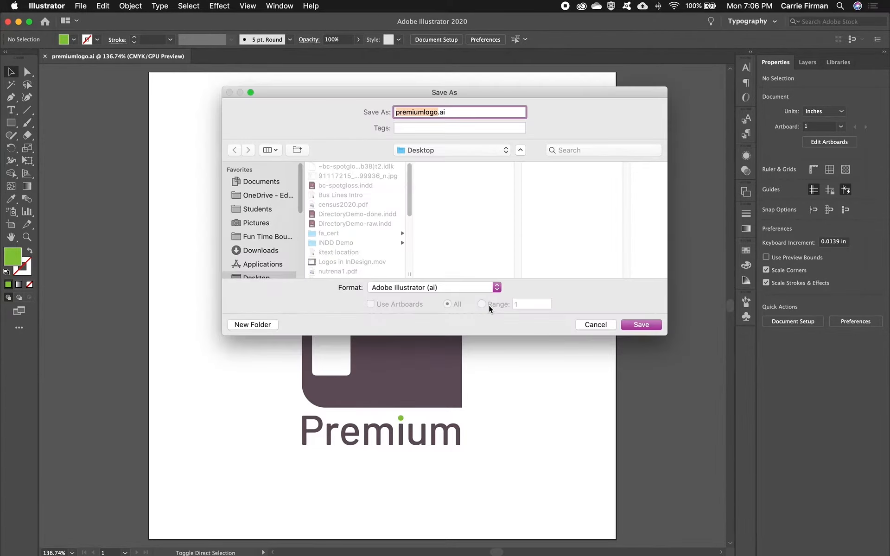
click(439, 112)
text(-s)
text(potglos)
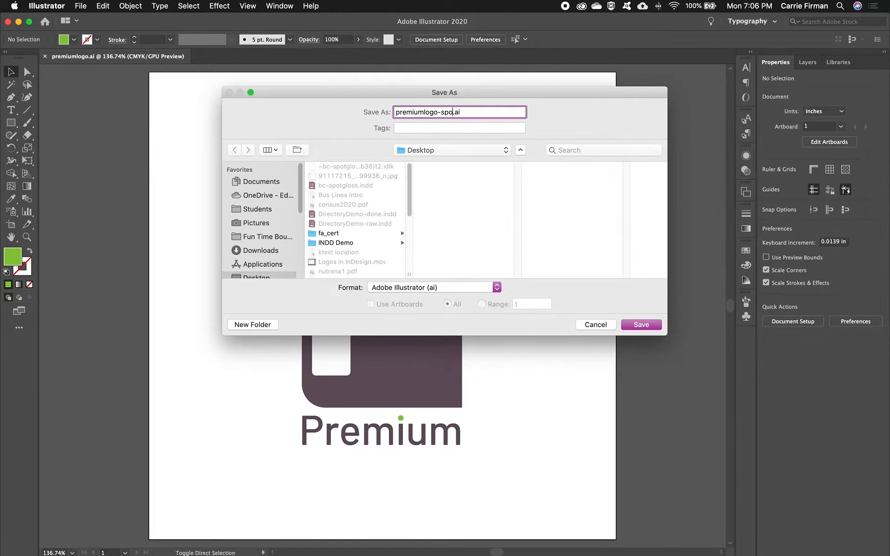
text(s)
click(648, 327)
click(235, 387)
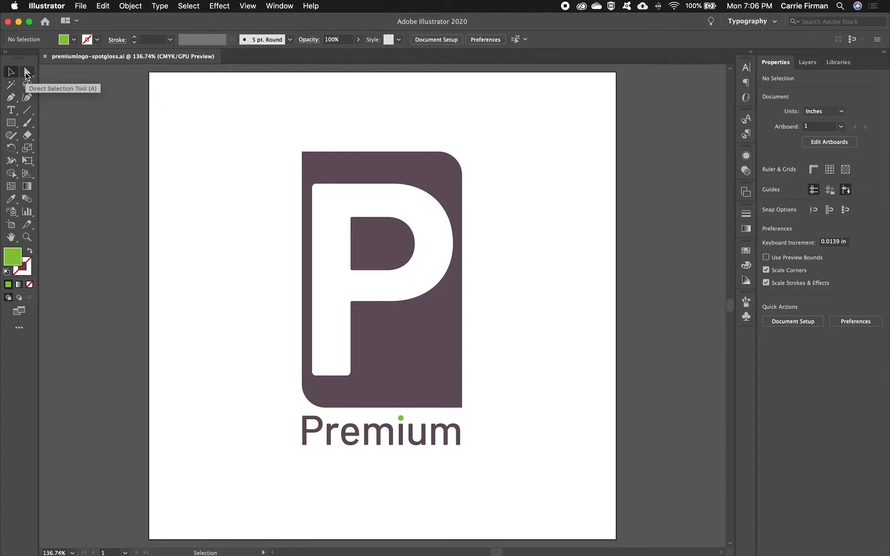
Fill the compound path of the large P emblem with black
click(400, 161)
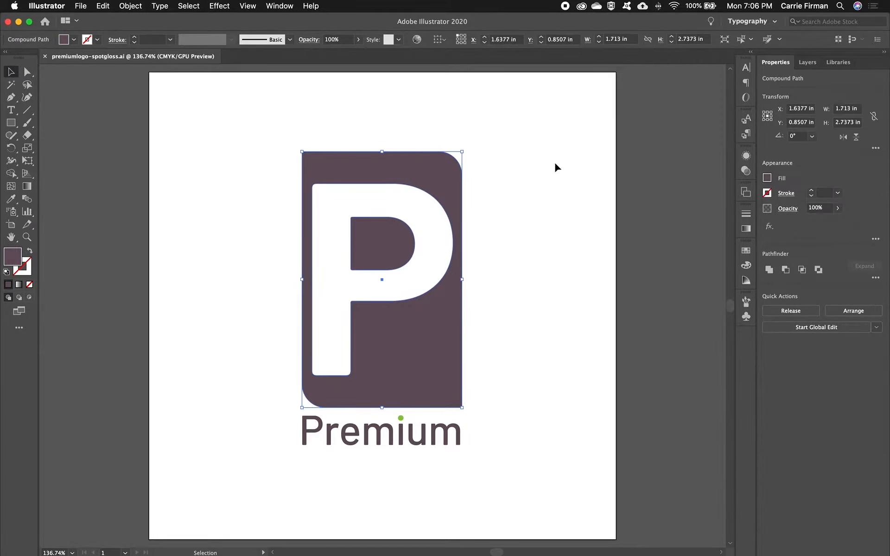
click(768, 179)
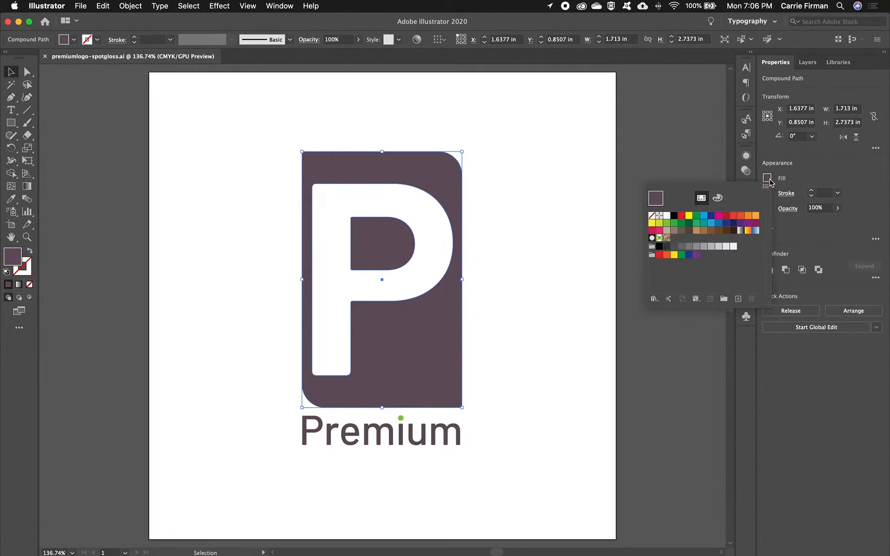
click(661, 252)
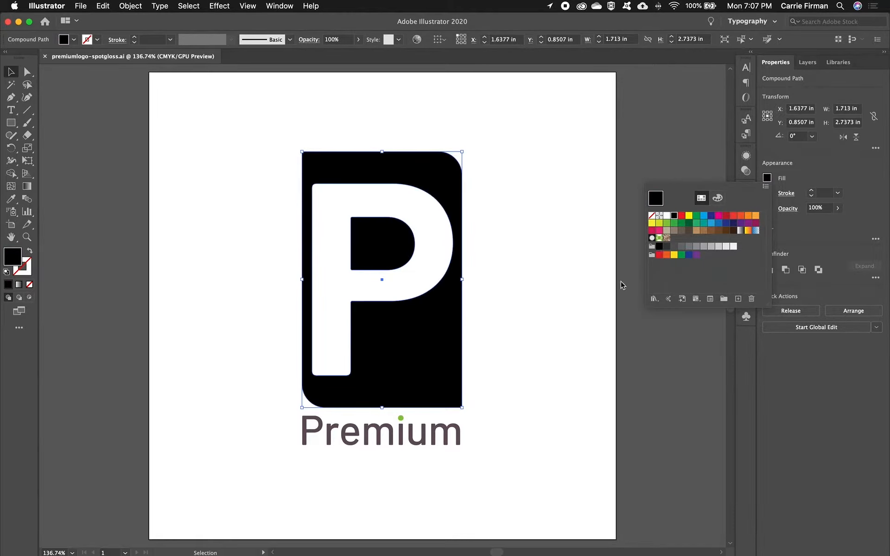
Fill all letters of the Premium wordmark, including the green dot on the i, with black
click(402, 444)
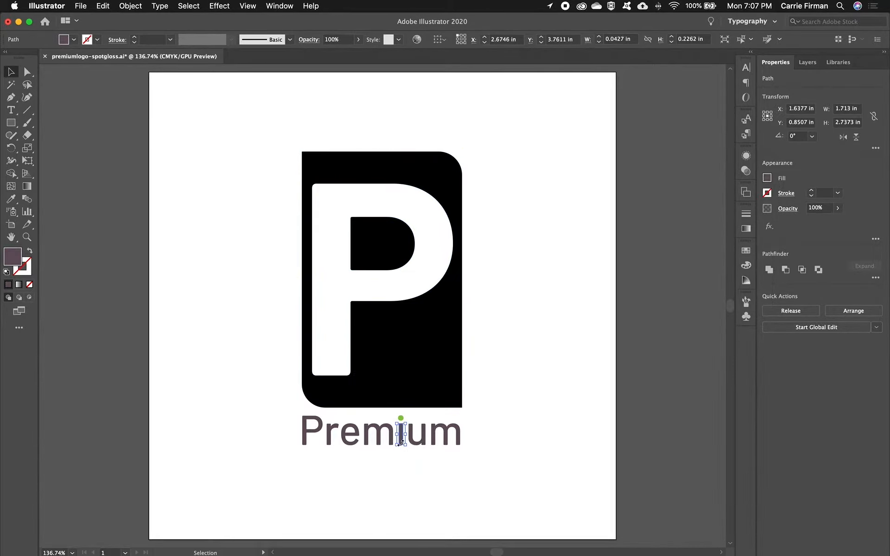
click(387, 462)
drag(387, 462, 481, 420)
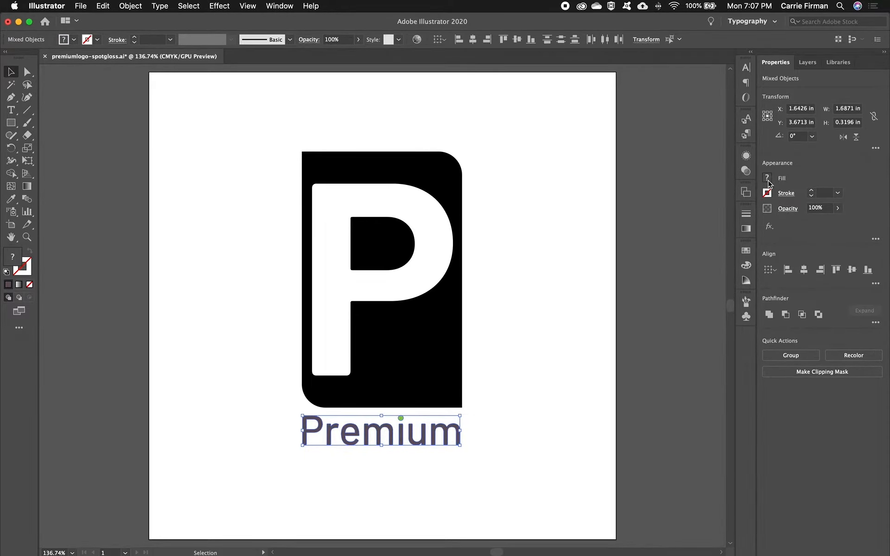
click(768, 180)
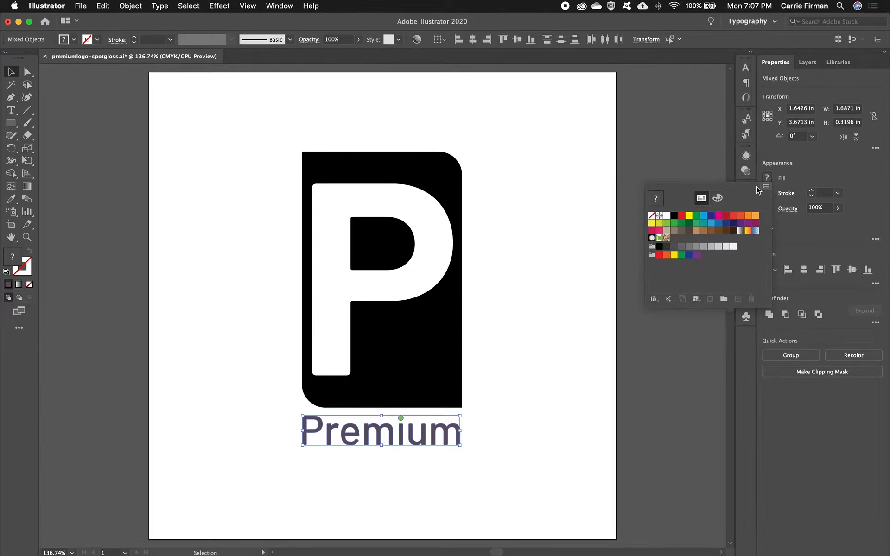
click(659, 247)
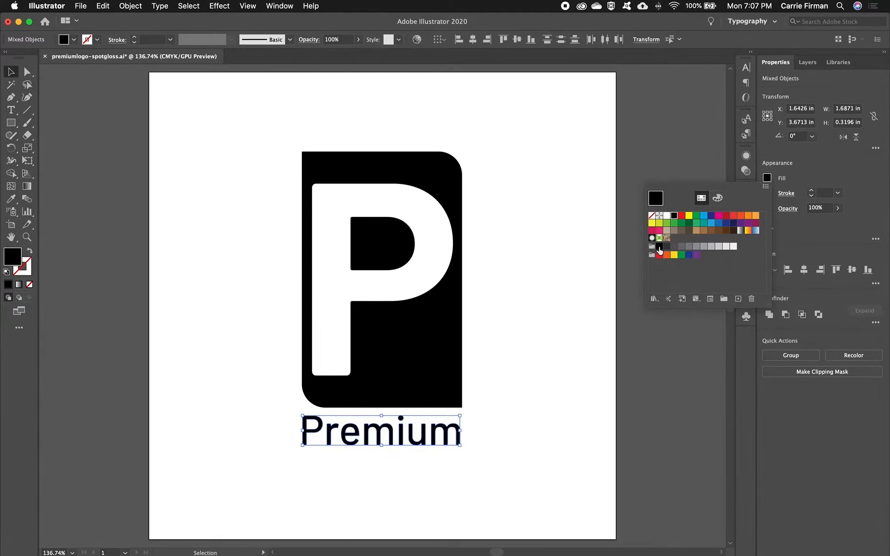
Save the recoloured logo file and switch back to Adobe InDesign
click(507, 435)
key(super+s)
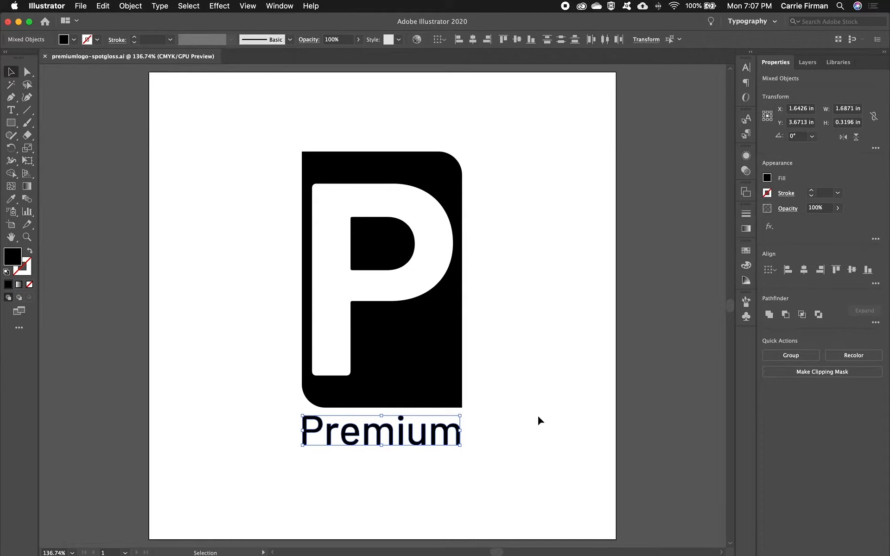
key(super+Tab)
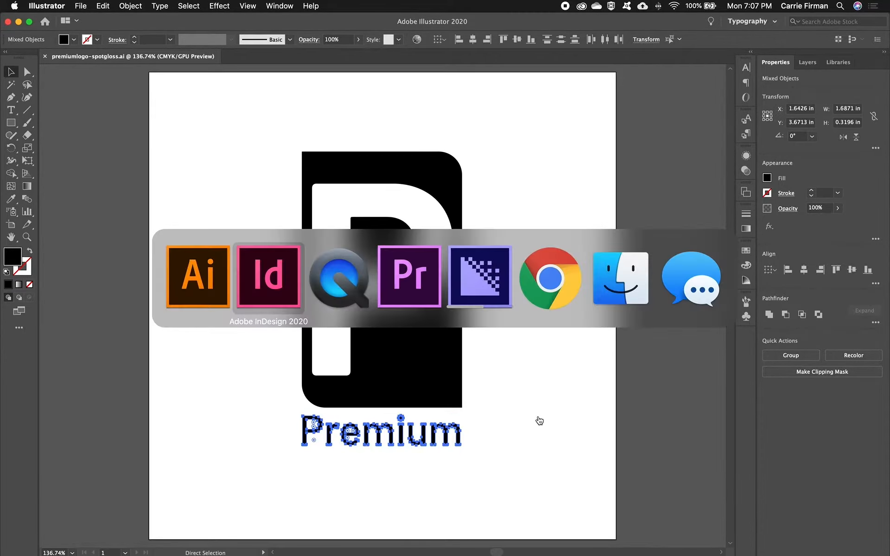
click(277, 292)
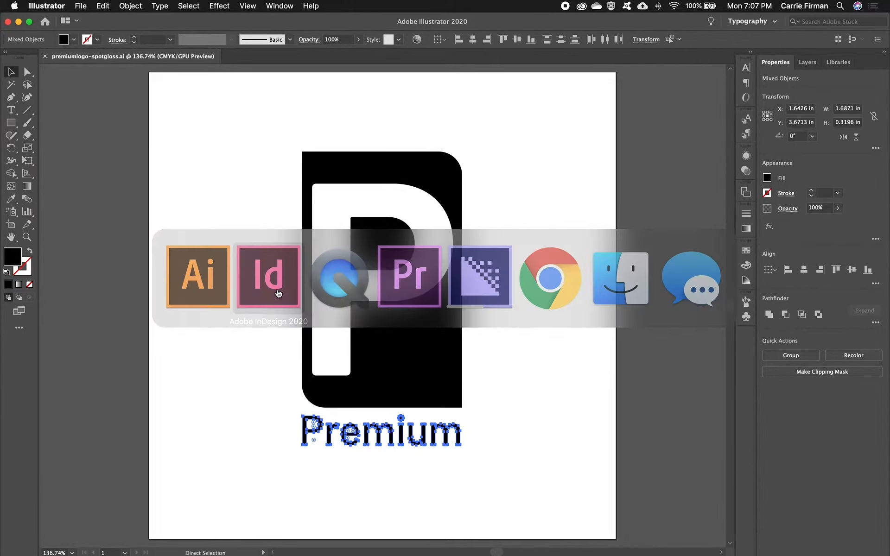
Place premiumlogo-spotgloss.ai from the Desktop as a replacement for the selected original logo
key(super+d)
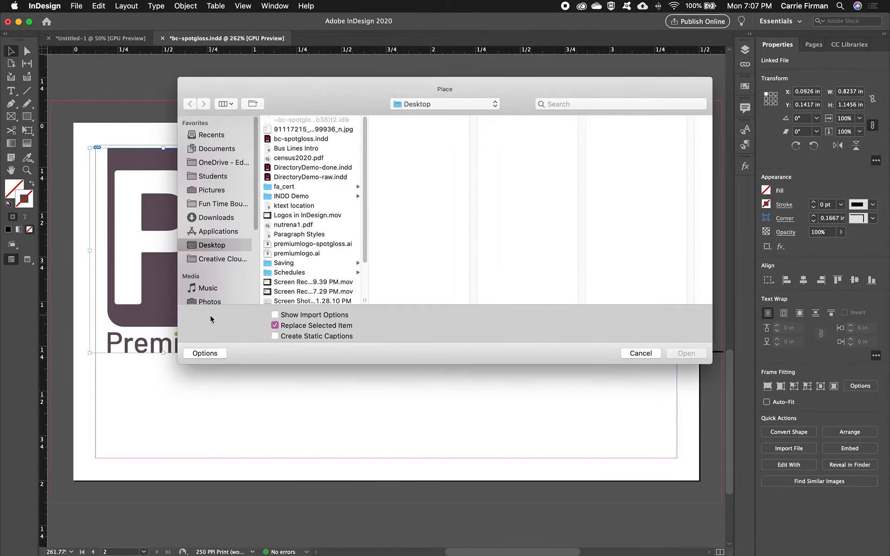
click(310, 246)
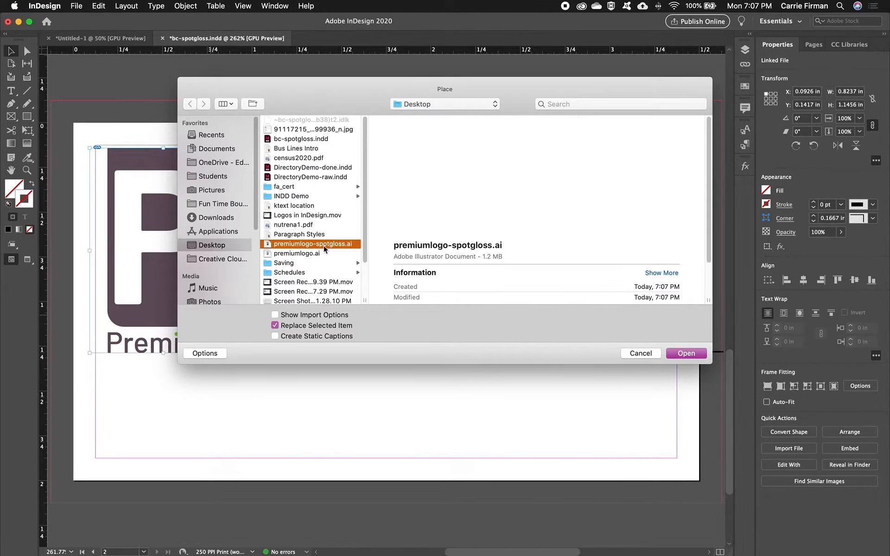
click(691, 355)
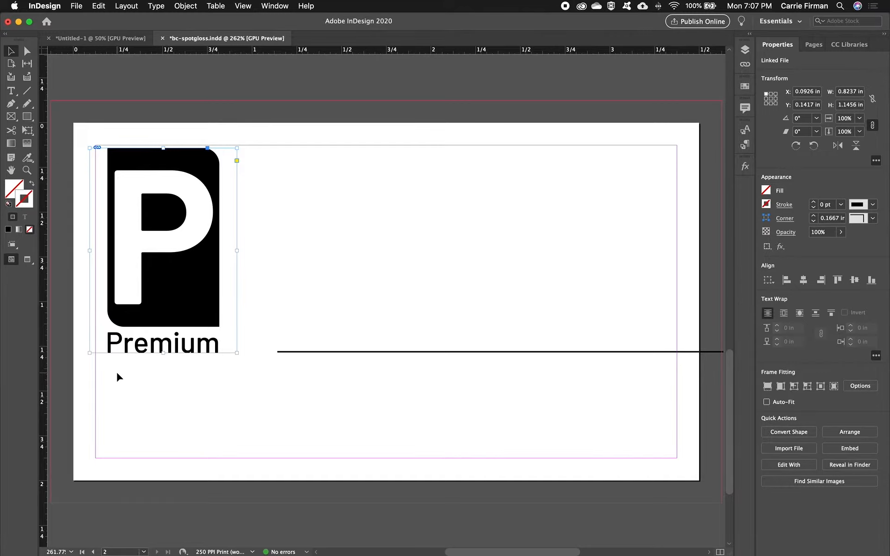
Undo the logo replacement and discard the loaded place cursor
key(super+z)
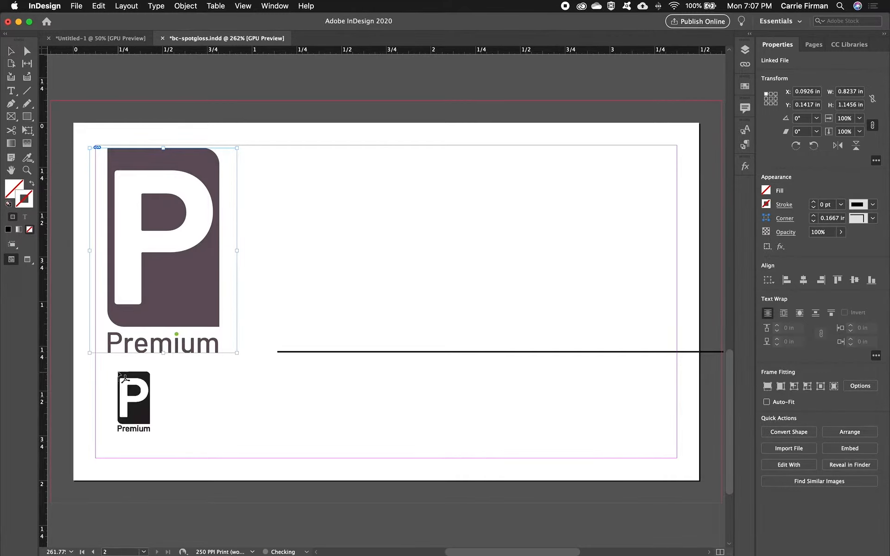
key(Escape)
click(168, 373)
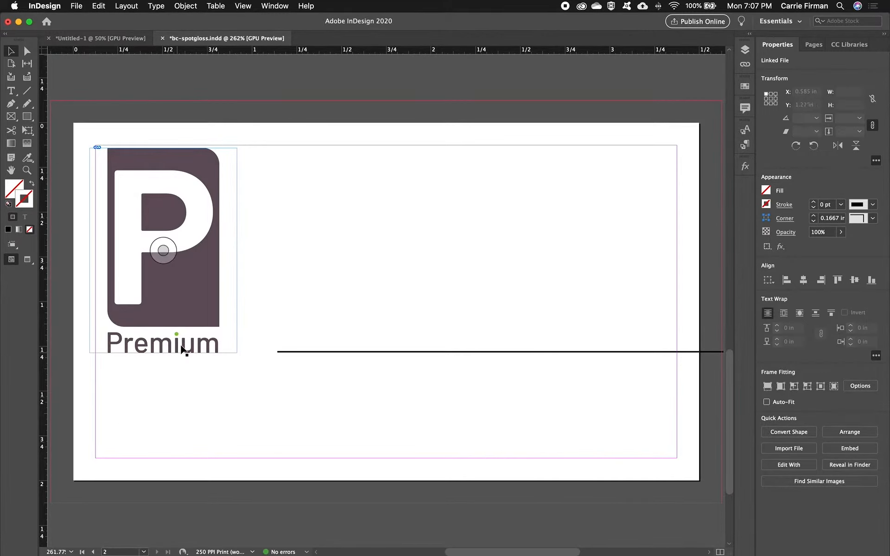
Copy the original coloured logo and paste the duplicate in place over it
click(183, 348)
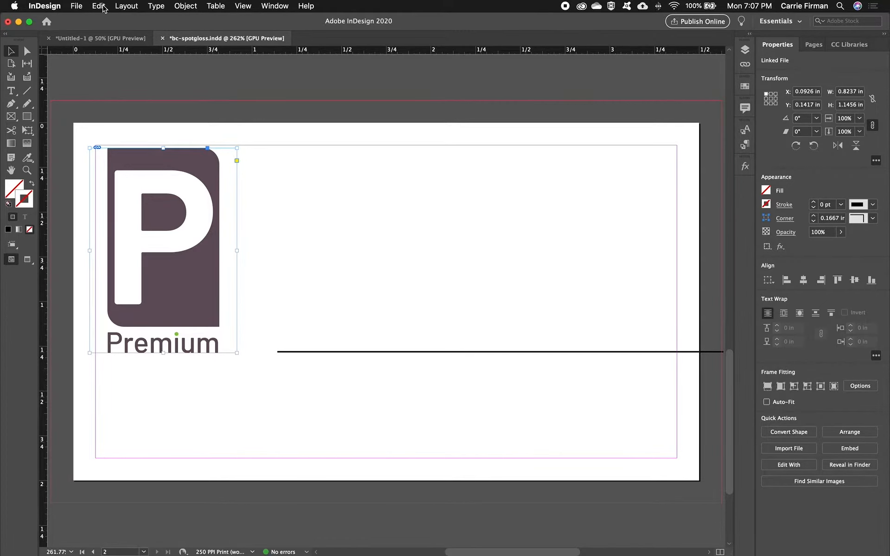
click(99, 6)
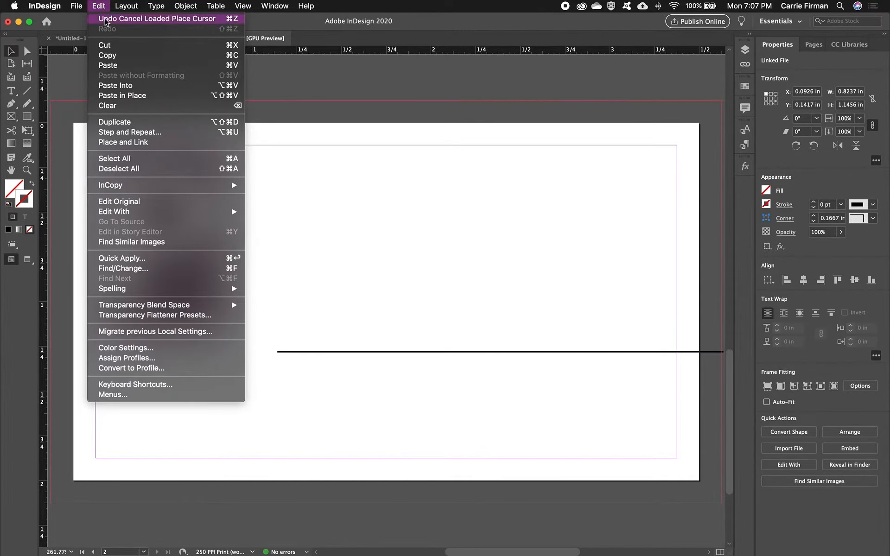
click(127, 98)
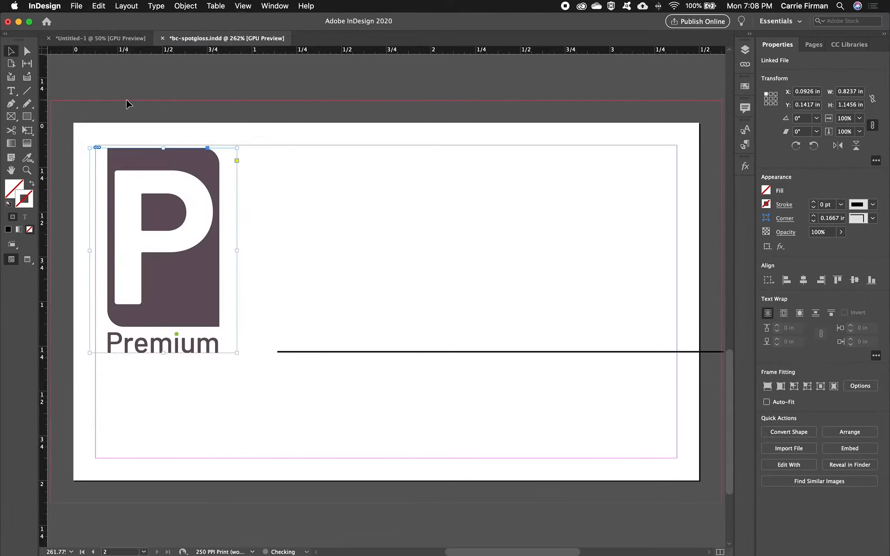
Move the pasted logo aside to check for the original beneath it, and undo the move
click(248, 251)
drag(190, 274, 433, 291)
key(super+z)
Replace the pasted logo duplicate with premiumlogo-spotgloss.ai from the Desktop
click(284, 283)
click(210, 293)
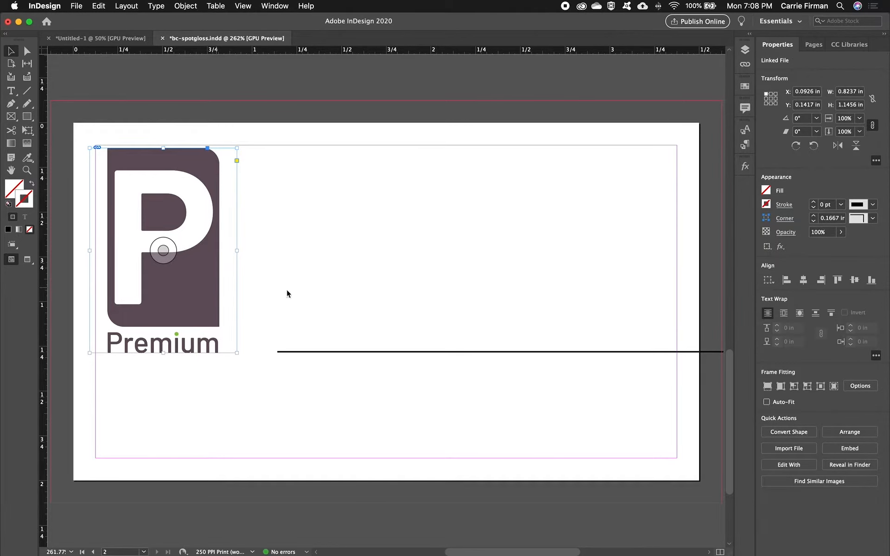
key(super+d)
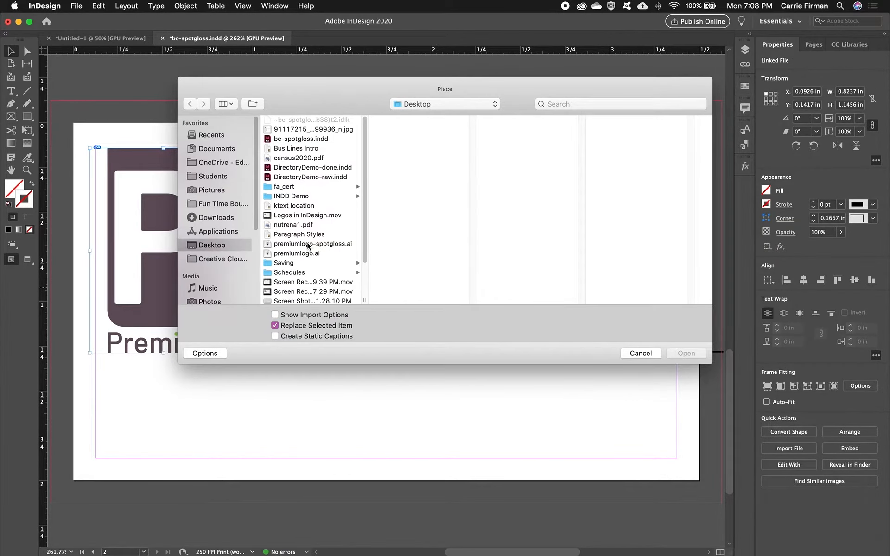
click(308, 244)
click(684, 354)
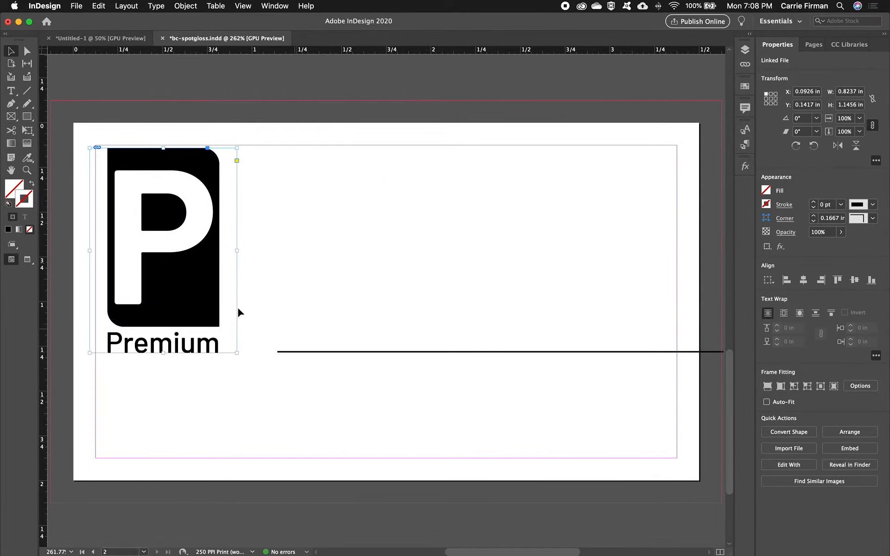
Move the black logo aside to check for the original beneath it, undo the move, and clear the selection
drag(194, 283, 381, 341)
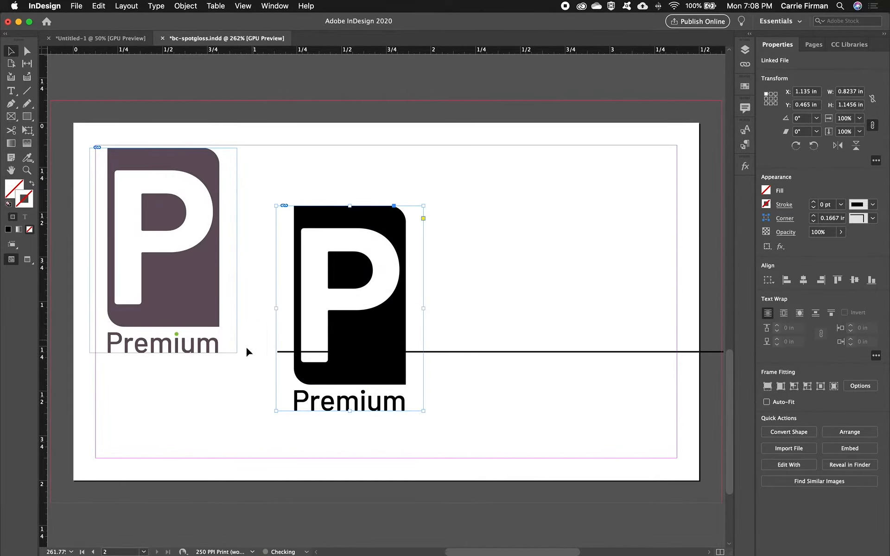
key(cmd+z)
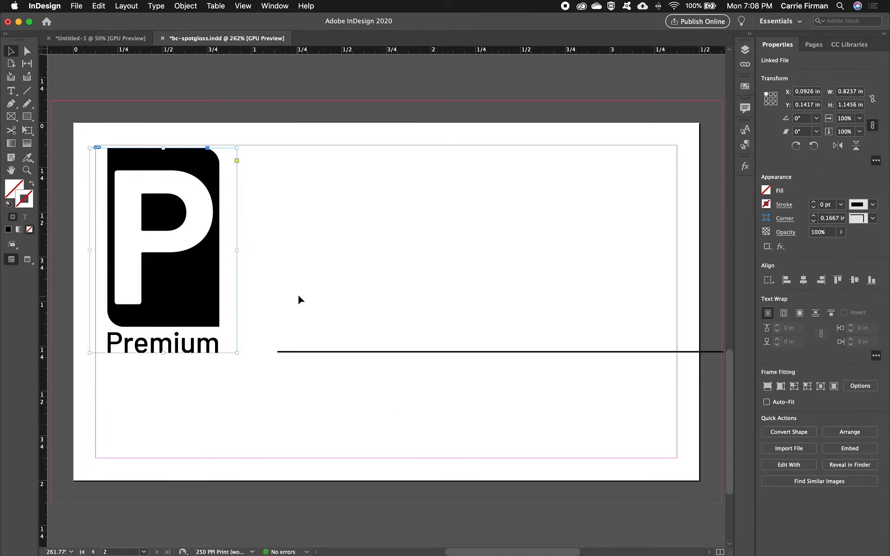
click(272, 303)
click(181, 285)
key(super+shift+a)
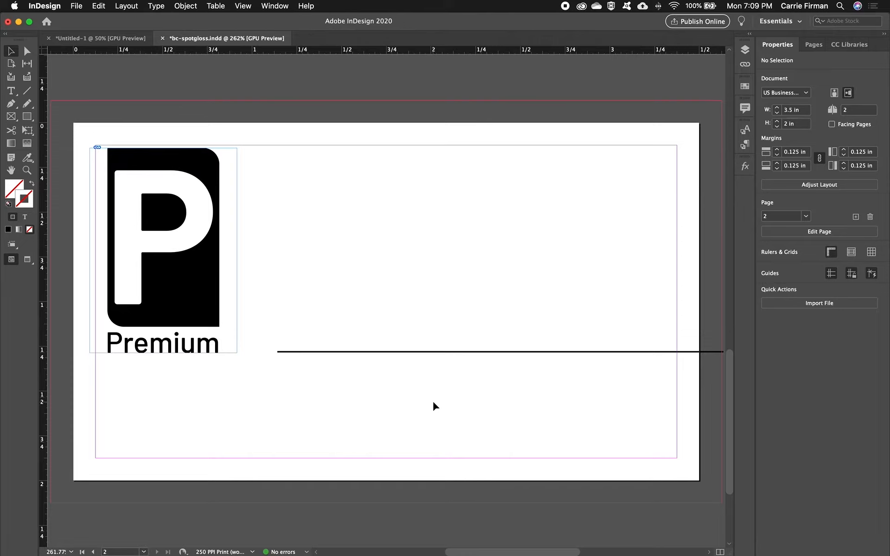
Duplicate the black rule twice above the original, and delete both copies
click(331, 352)
click(332, 353)
drag(331, 353, 333, 338)
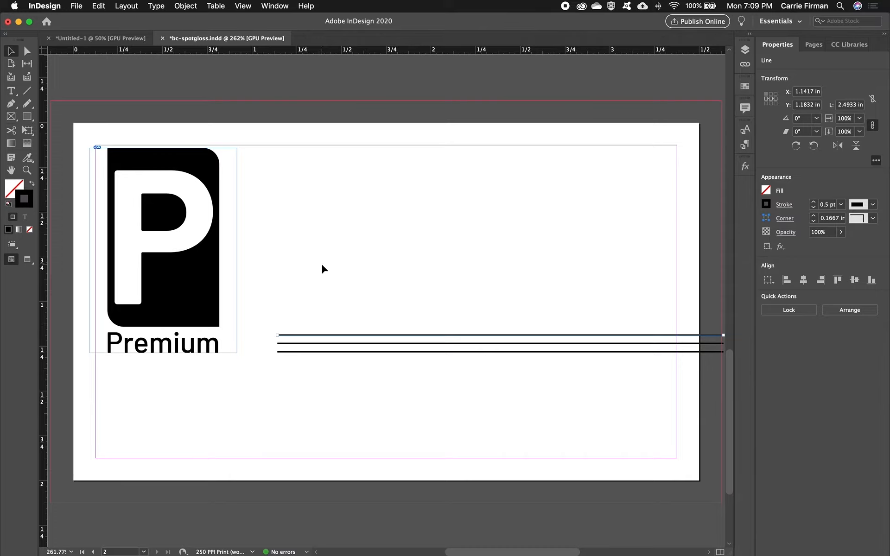
shift+click(339, 344)
key(Delete)
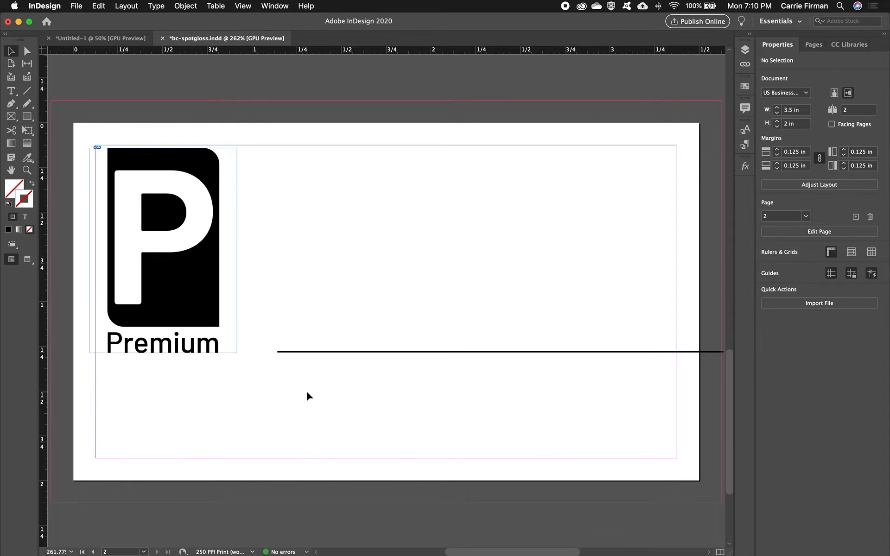
Draw a frame about 1.6 × 0.9 in at the card's upper edge and place P1270575.JPG from Glacier Boat Trip 10-24 in it
key(f)
drag(344, 123, 631, 283)
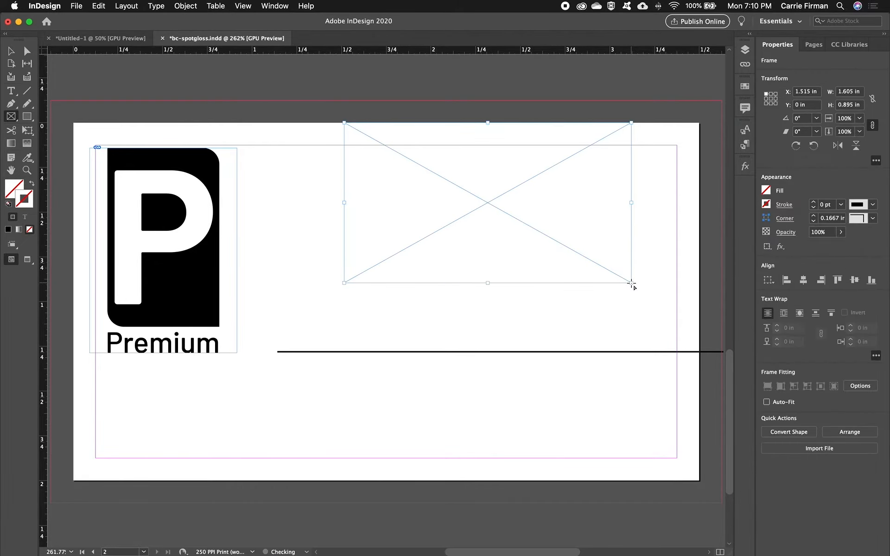
key(super+d)
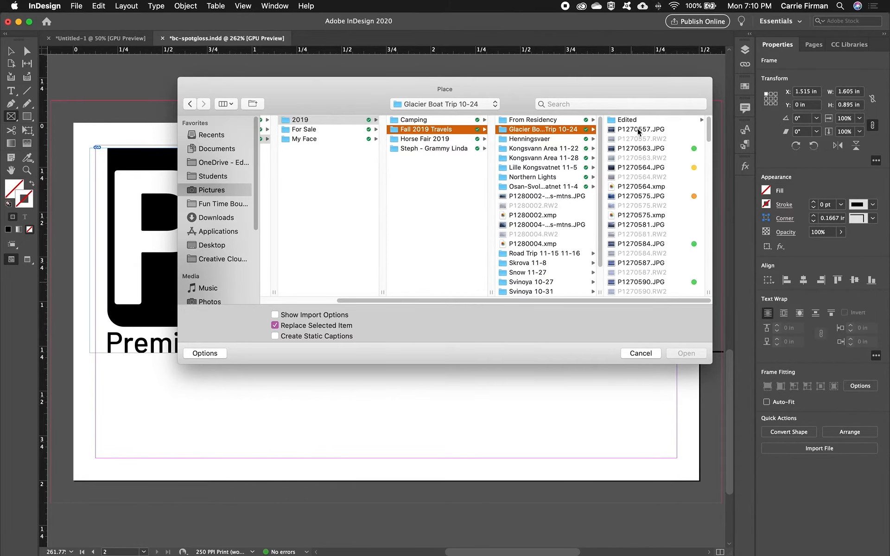
click(649, 197)
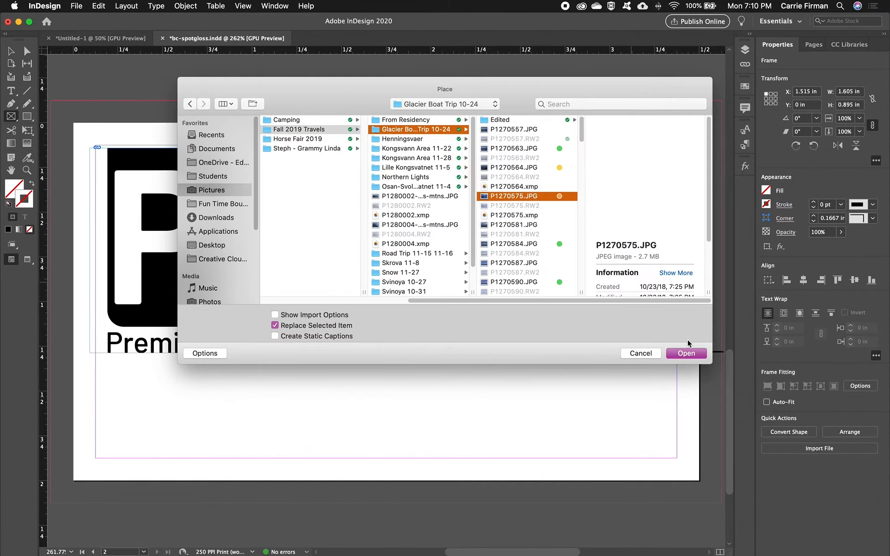
click(687, 353)
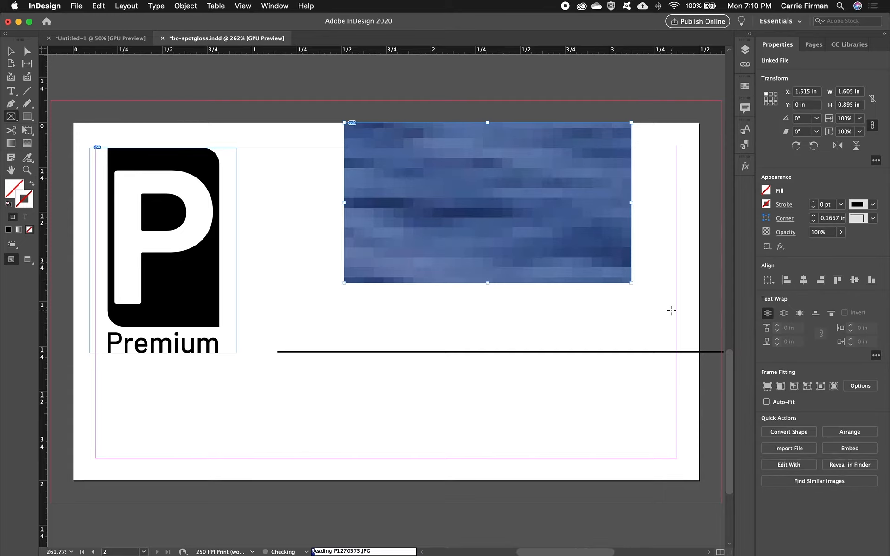
Fit the photo proportionally in its frame and enlarge it to about 1.63 × 1.23 in to cover the frame's width
key(alt+shift+super+e)
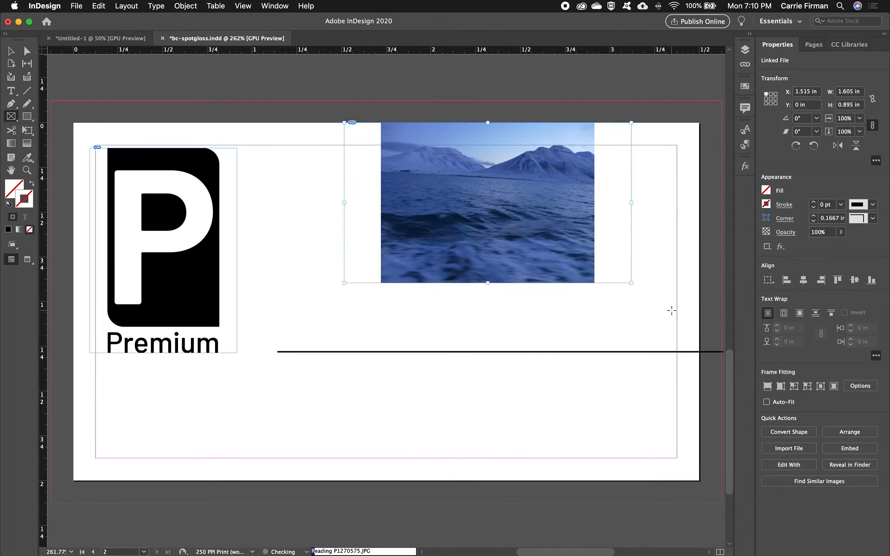
double_click(549, 193)
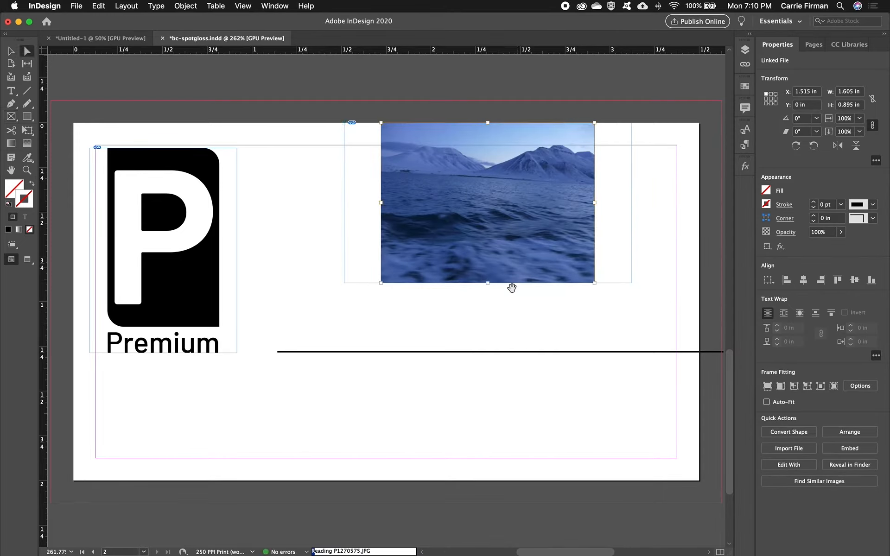
drag(489, 285, 506, 342)
Extend the photo frame's upper edge to the bleed line at Y −0.125 in and shift the photo up to meet it
key(v)
click(297, 102)
click(489, 123)
drag(489, 123, 489, 100)
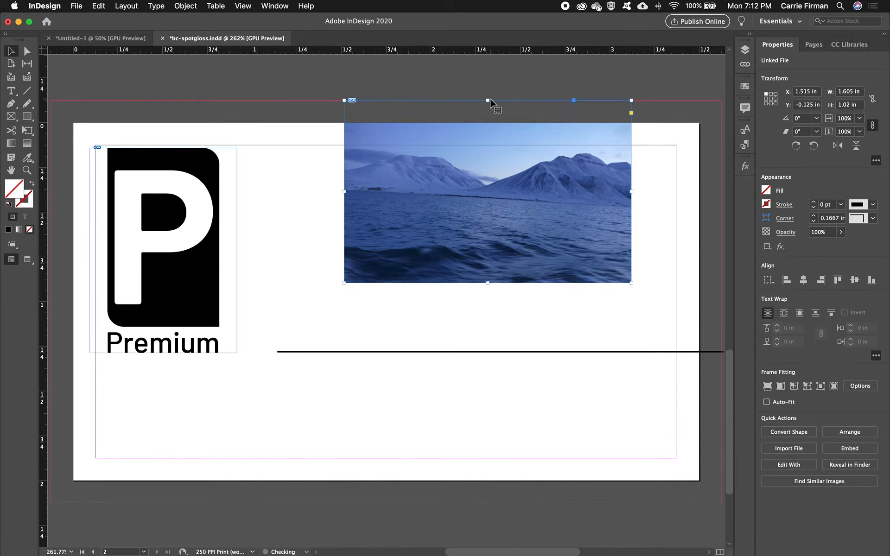
click(488, 191)
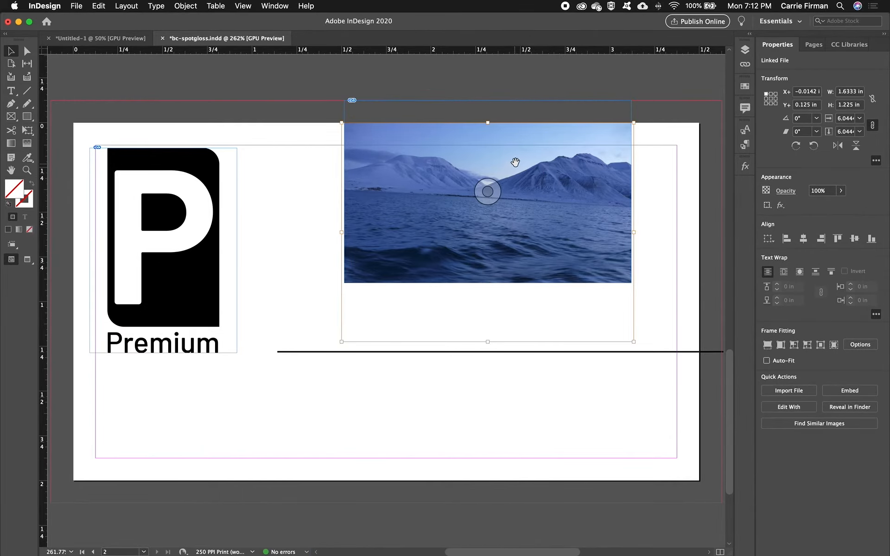
drag(537, 176, 540, 153)
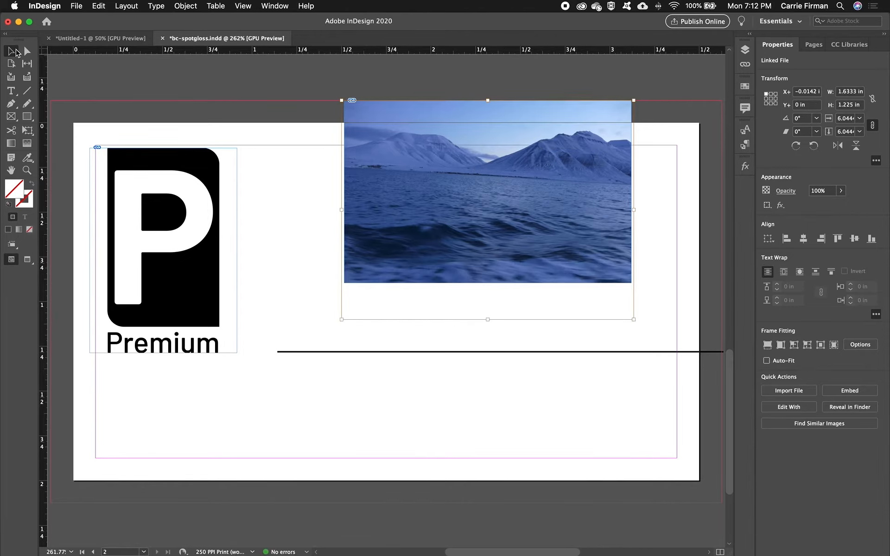
click(574, 185)
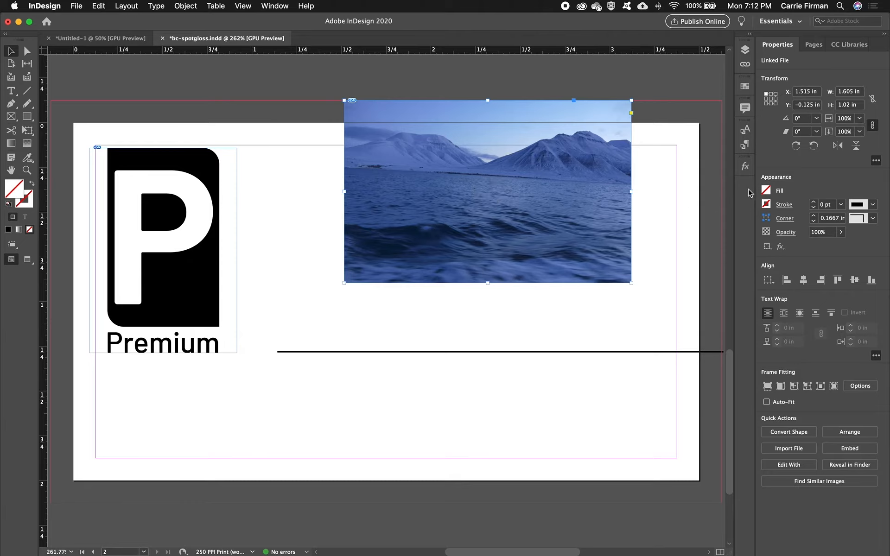
Fill the photo frame with [Black] and delete the photo inside it, keeping the frame
click(766, 190)
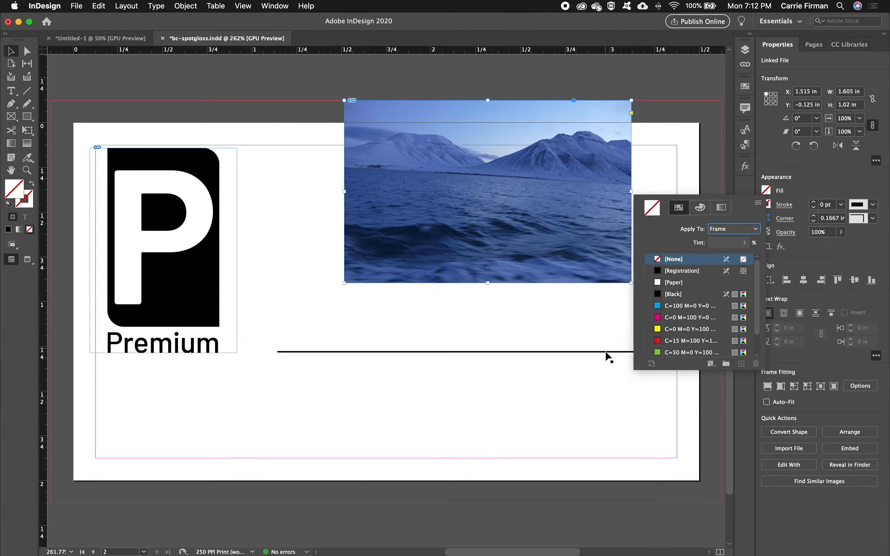
click(674, 295)
click(488, 191)
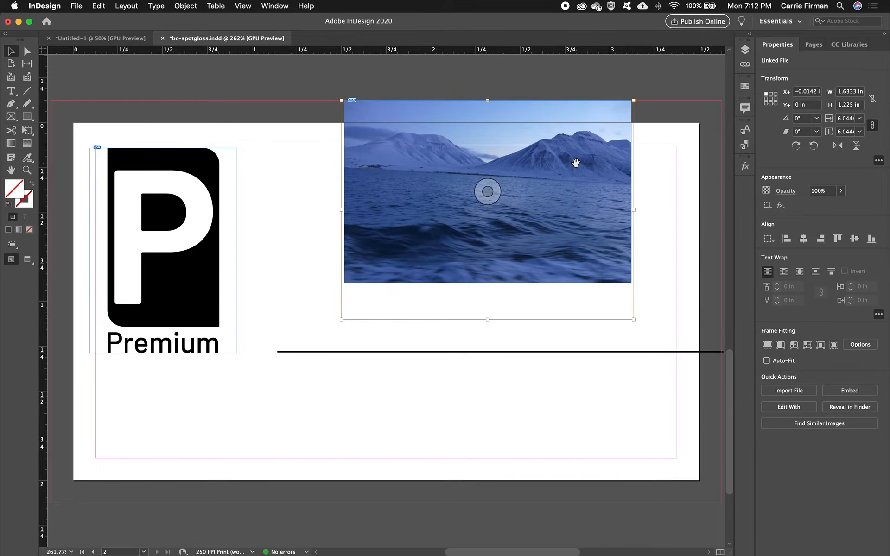
key(Delete)
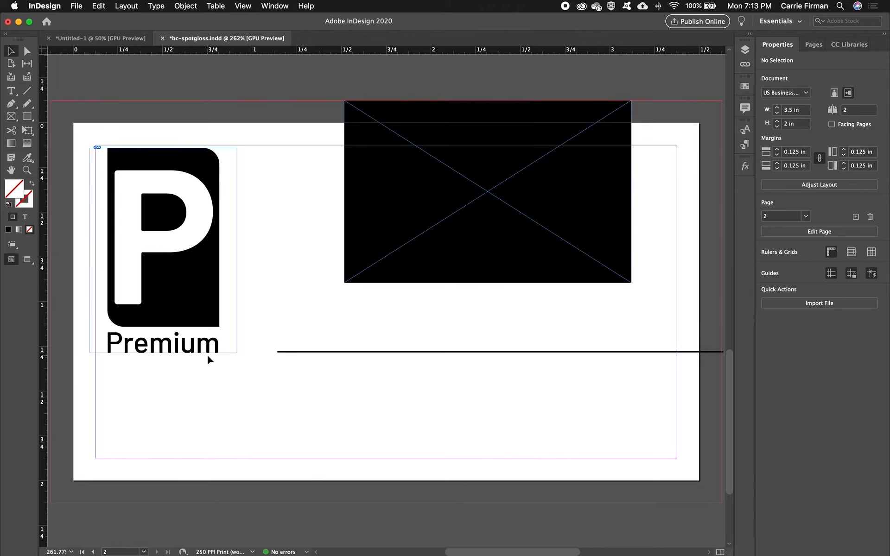
Export the document to the Desktop in Adobe PDF (Print) format under the name bc-spotgloss-front.pdf
click(76, 6)
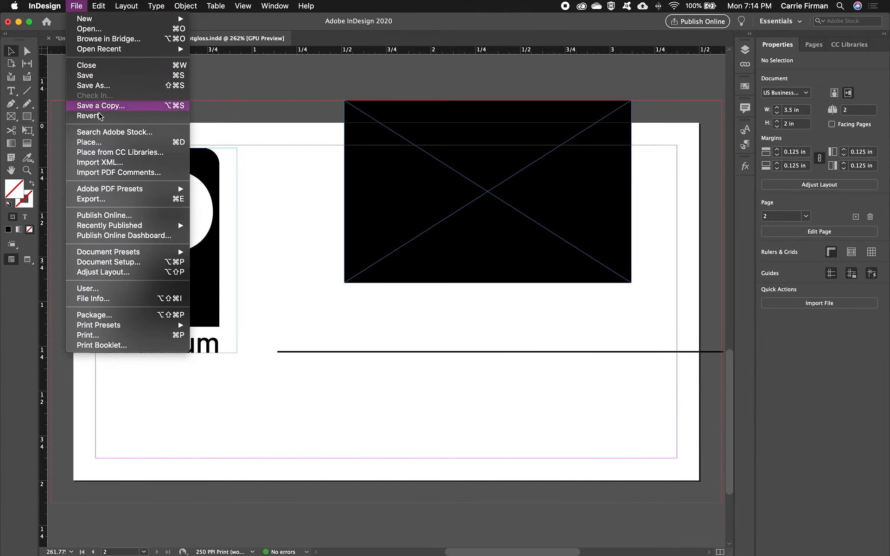
click(119, 198)
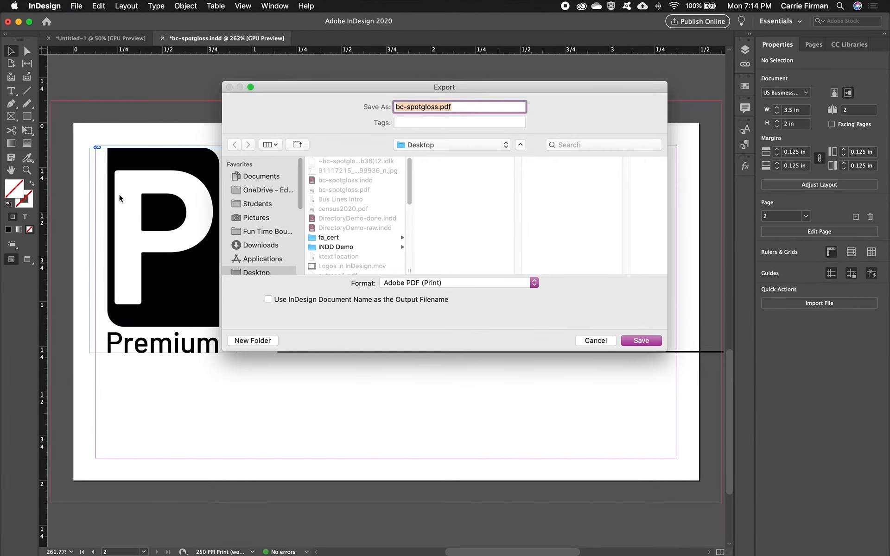
click(492, 283)
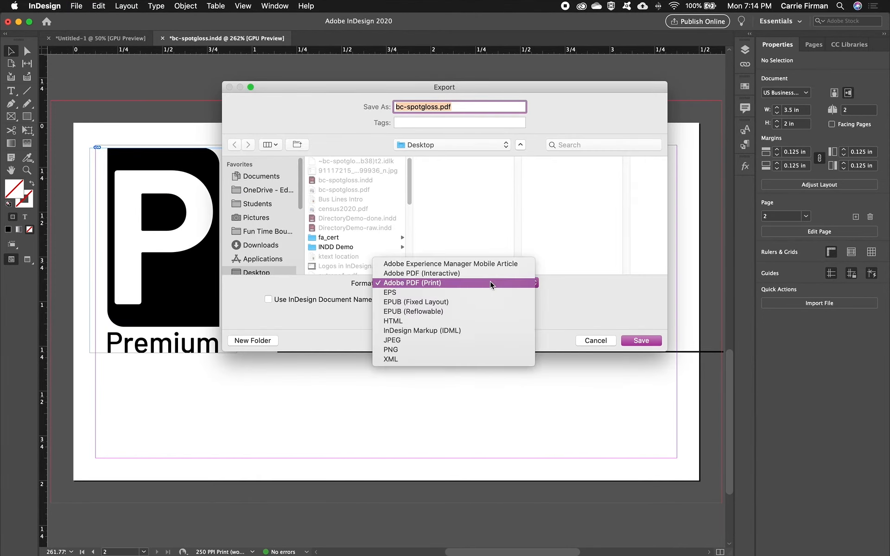
click(416, 283)
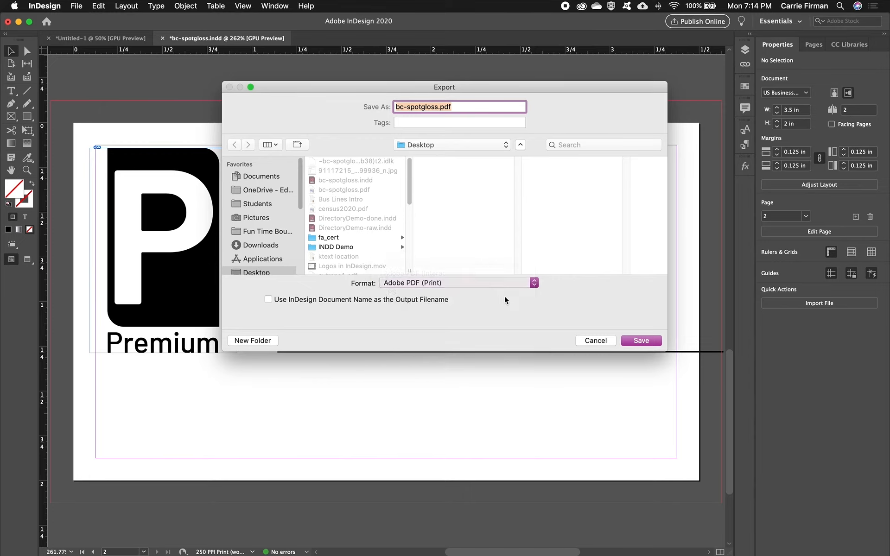
click(438, 107)
text(-front)
click(641, 340)
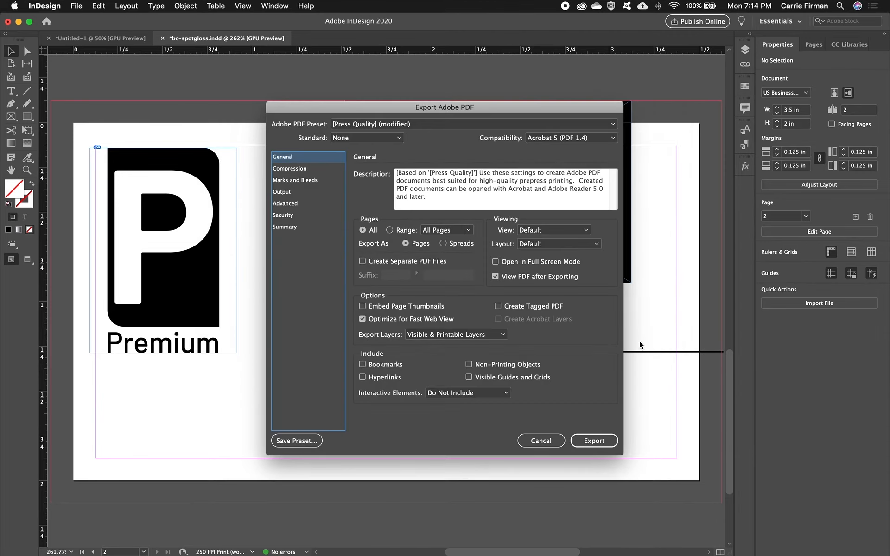
Export only page 2 with the [Press Quality] preset and the document bleed settings
click(390, 231)
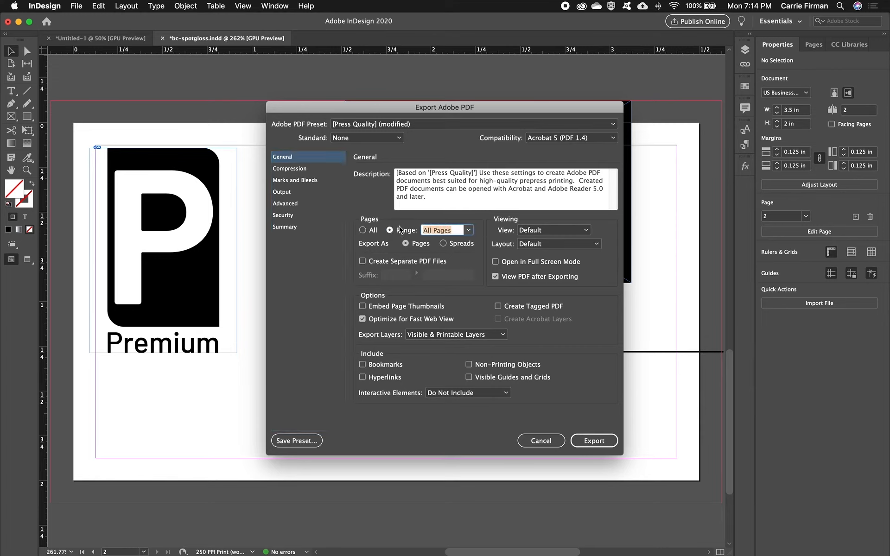
text(2)
click(413, 125)
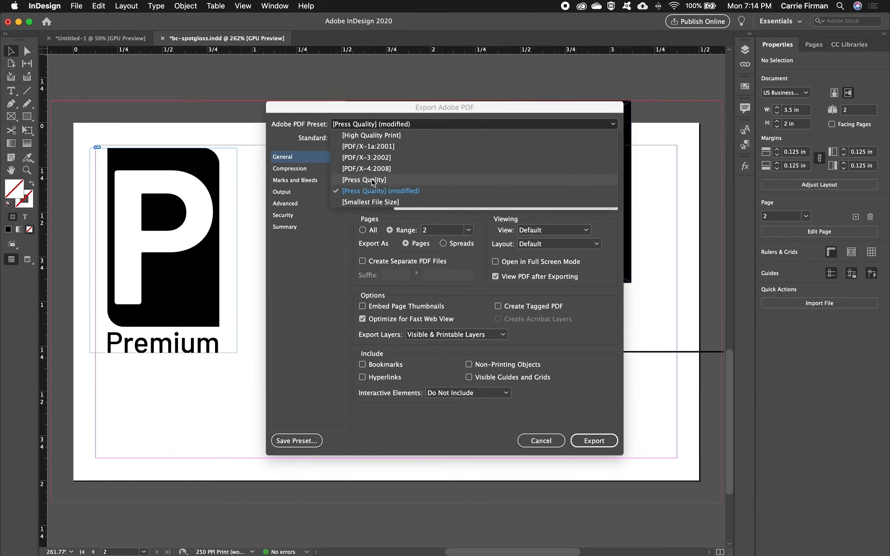
click(364, 180)
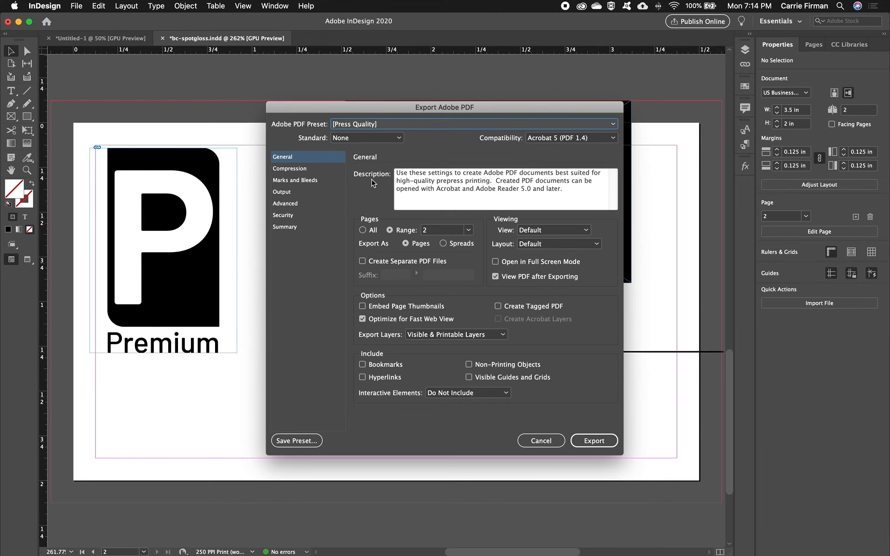
click(305, 181)
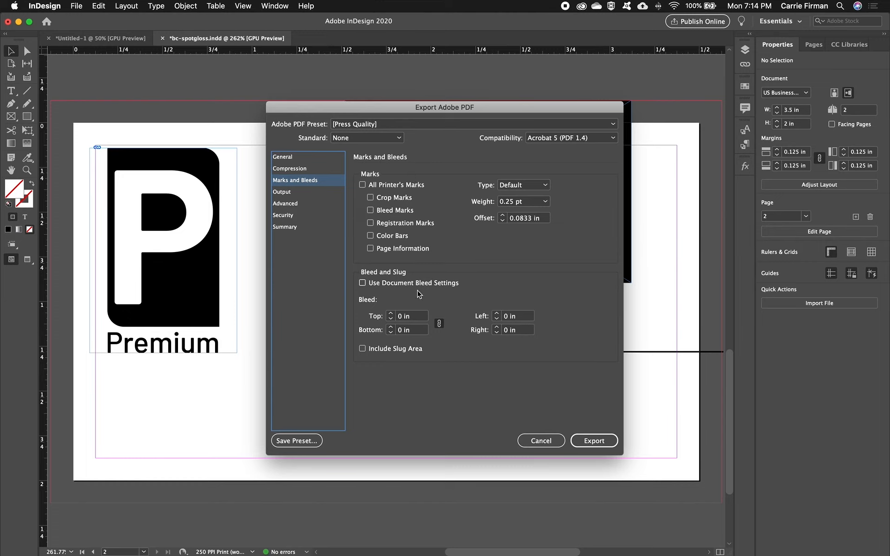
click(362, 283)
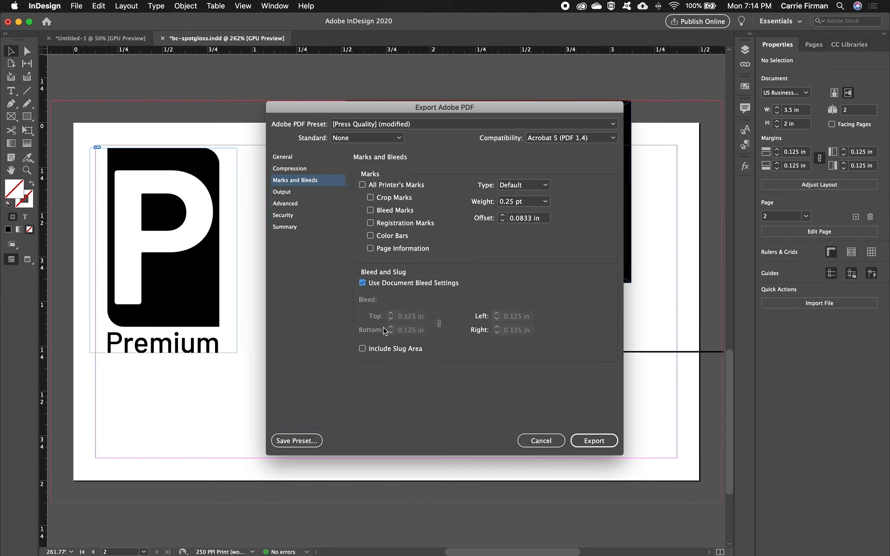
click(594, 441)
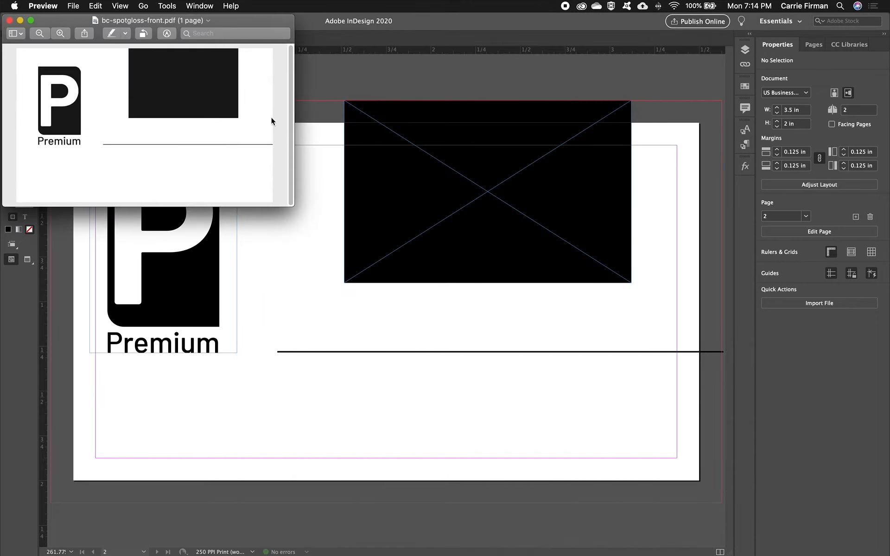